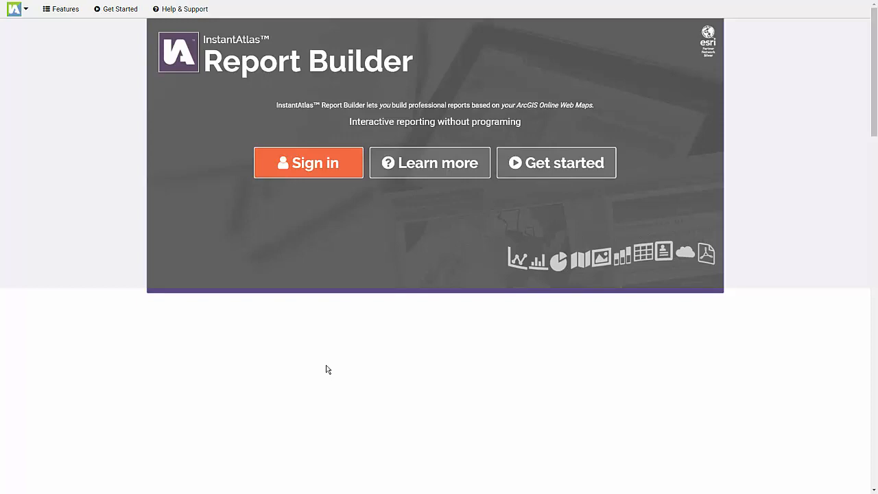
Sign in to Report Builder with the ArcGIS Online account
{"action": "left_click", "coordinate": [317, 170]}
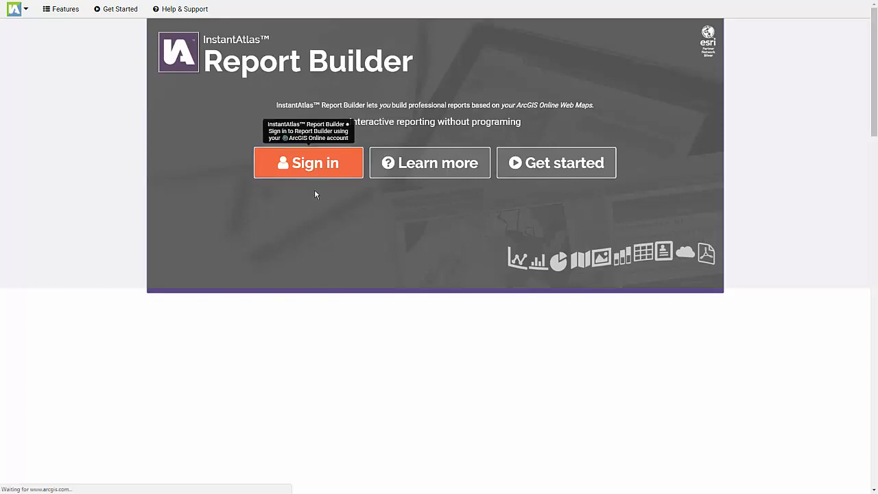
{"action": "left_click", "coordinate": [329, 234]}
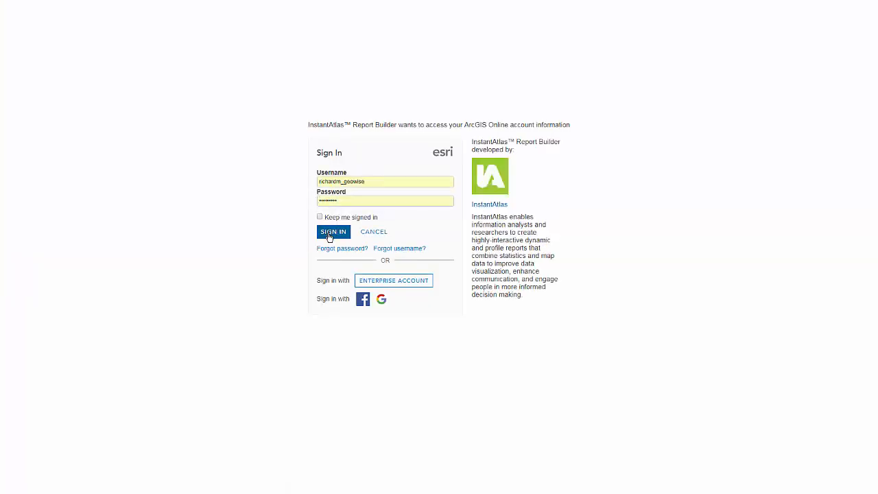
{"action": "left_click", "coordinate": [329, 235]}
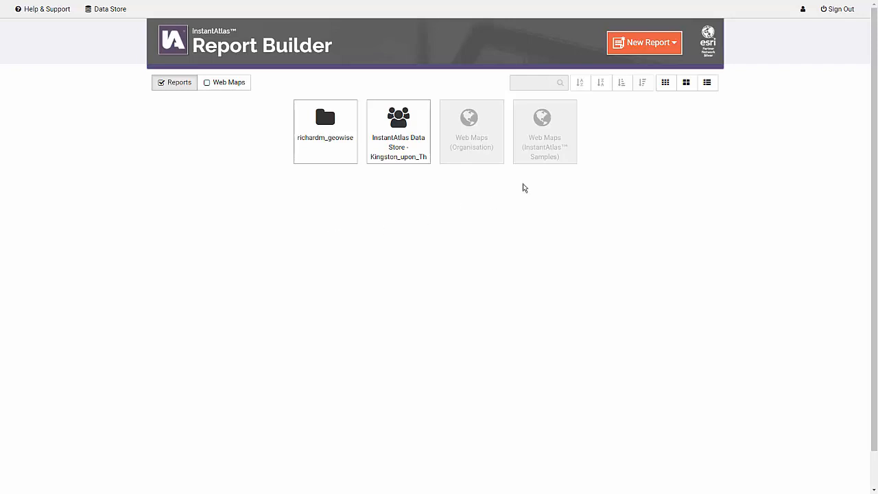
Create a new report from the Data Store with the 1000px Wide layout and Ward as the primary map layer
{"action": "left_click", "coordinate": [650, 49]}
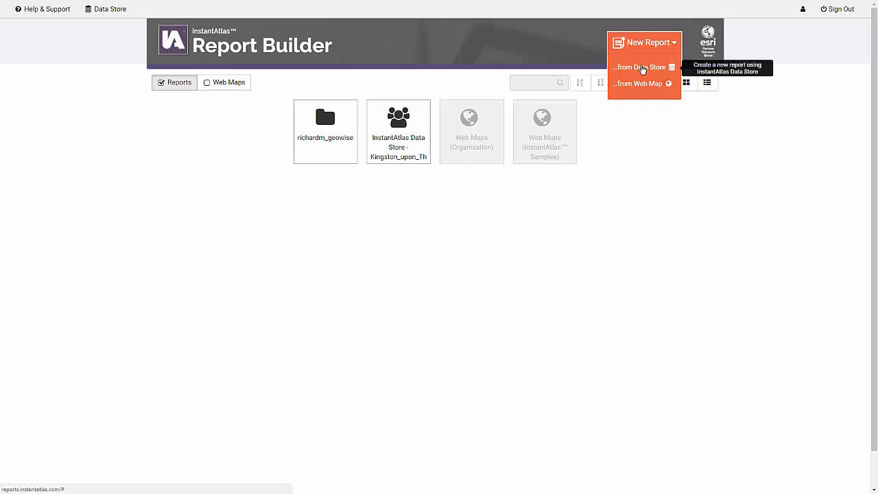
{"action": "left_click", "coordinate": [642, 69]}
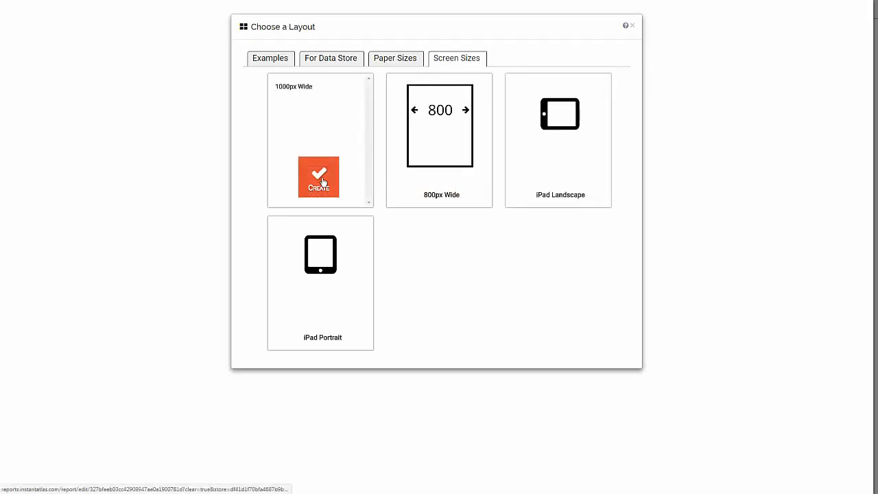
{"action": "left_click", "coordinate": [320, 179]}
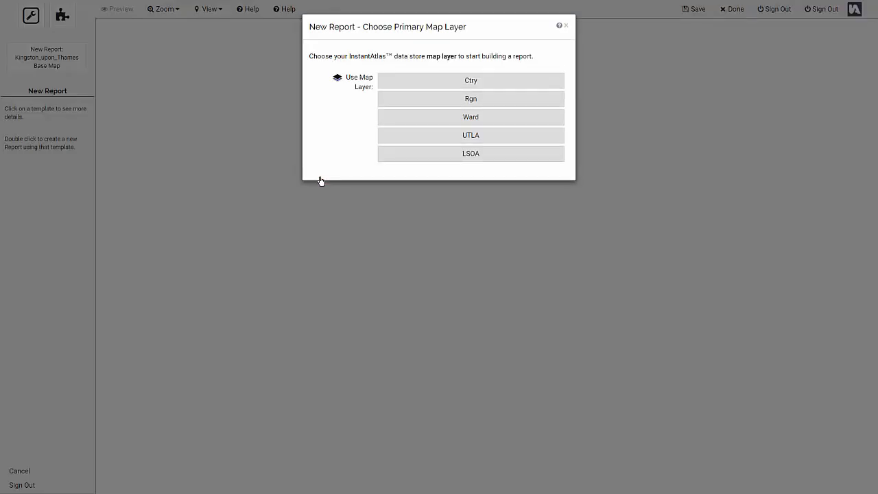
{"action": "left_click", "coordinate": [422, 124]}
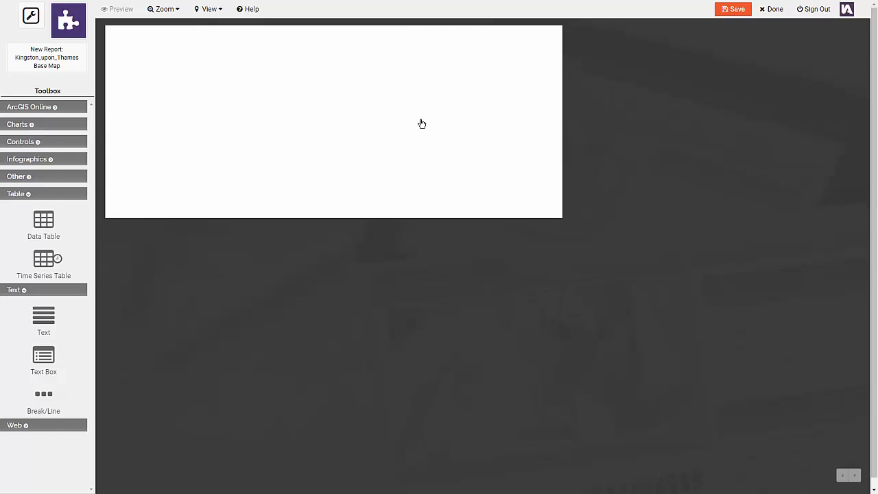
Add a Data Table to the blank report page and open its data settings
{"action": "left_click_drag", "start_coordinate": [41, 223], "coordinate": [235, 165]}
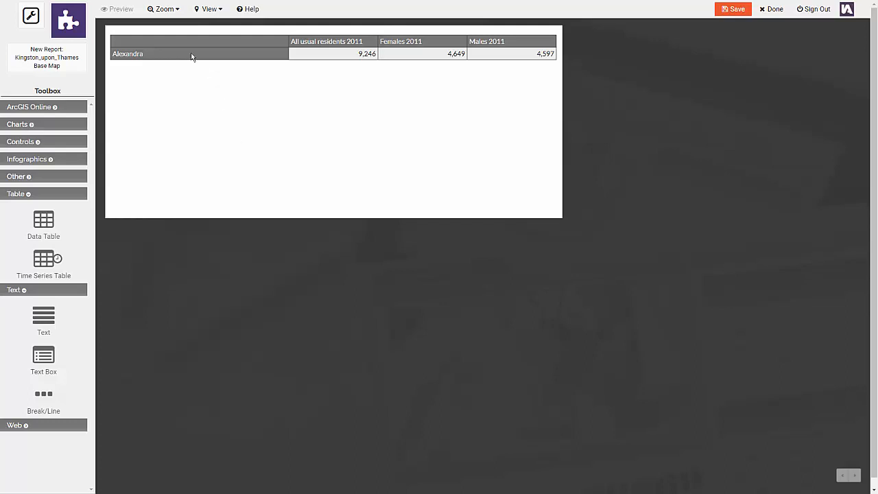
{"action": "left_click", "coordinate": [153, 46]}
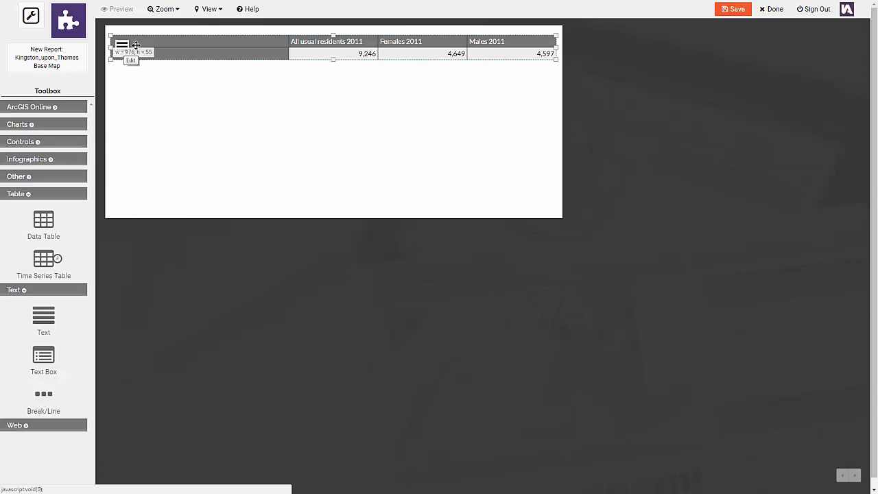
{"action": "left_click", "coordinate": [124, 49]}
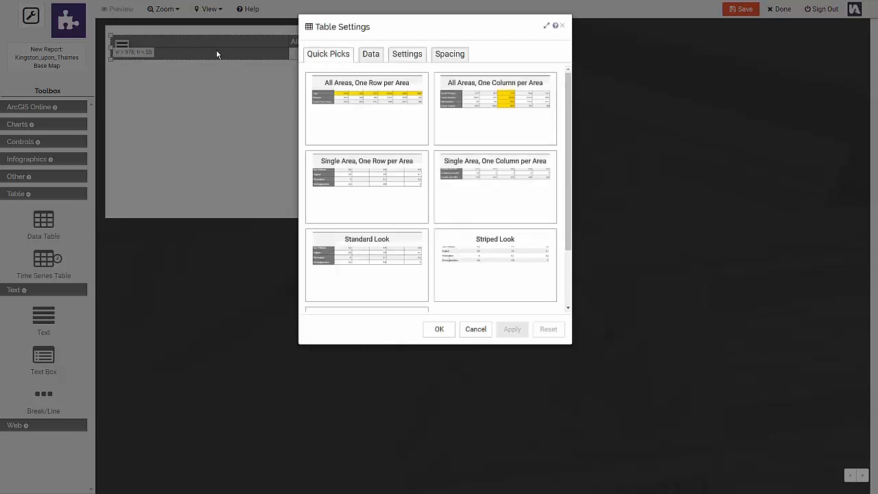
{"action": "left_click", "coordinate": [375, 57]}
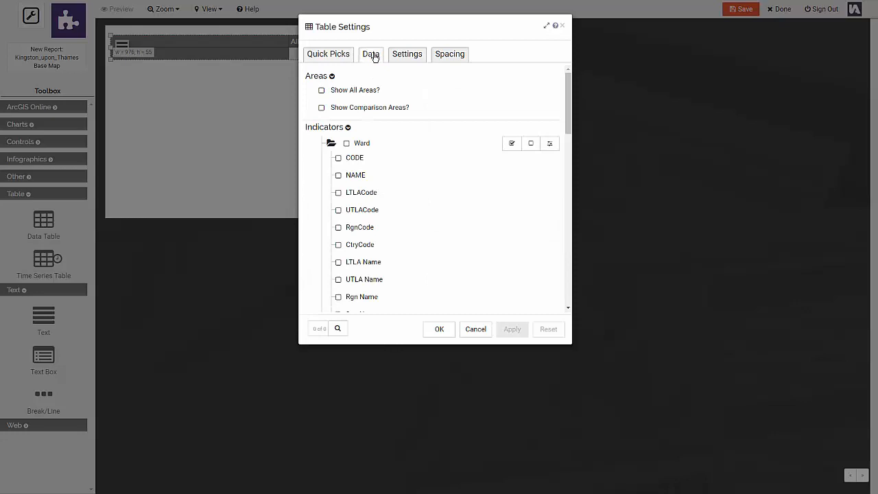
Collapse the Ward and Population indicator folders and clear all of the table's selected indicators
{"action": "left_click", "coordinate": [332, 144]}
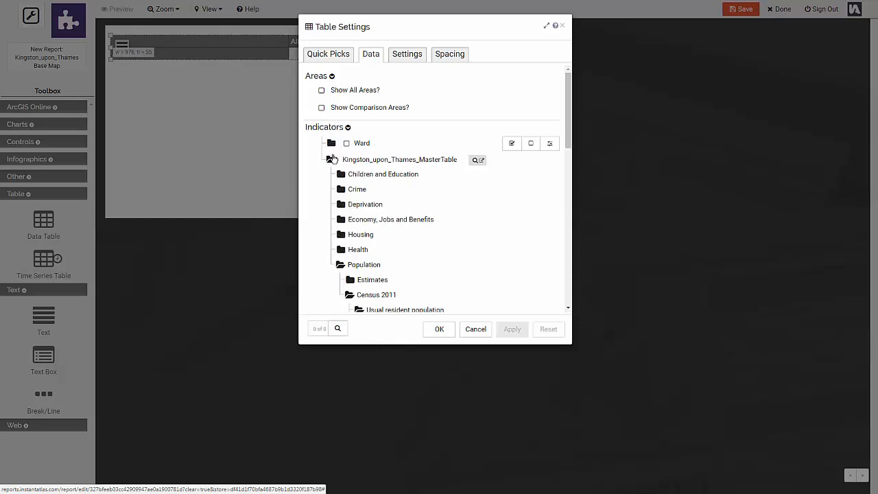
{"action": "left_click", "coordinate": [352, 265]}
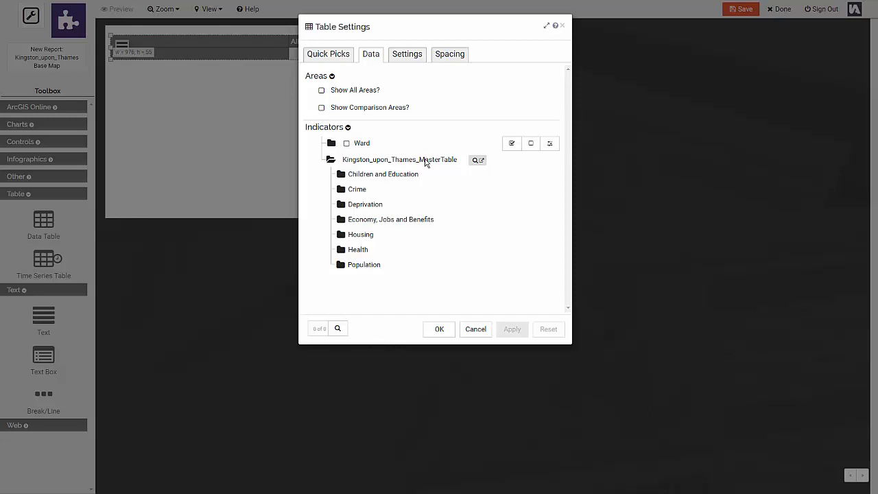
{"action": "left_click", "coordinate": [532, 148]}
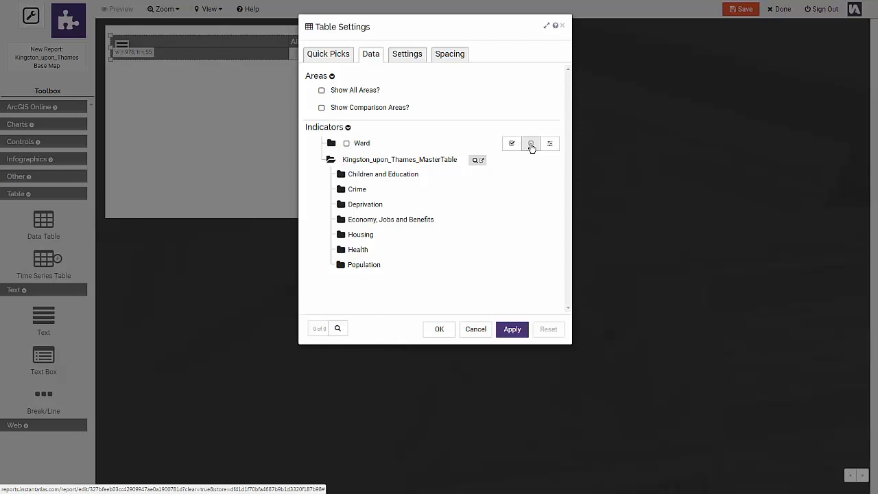
Apply the Anti-social behaviour and Bicycle theft indicators from the Crime police data monthly counts to the table
{"action": "left_click", "coordinate": [358, 191]}
{"action": "left_click", "coordinate": [361, 203]}
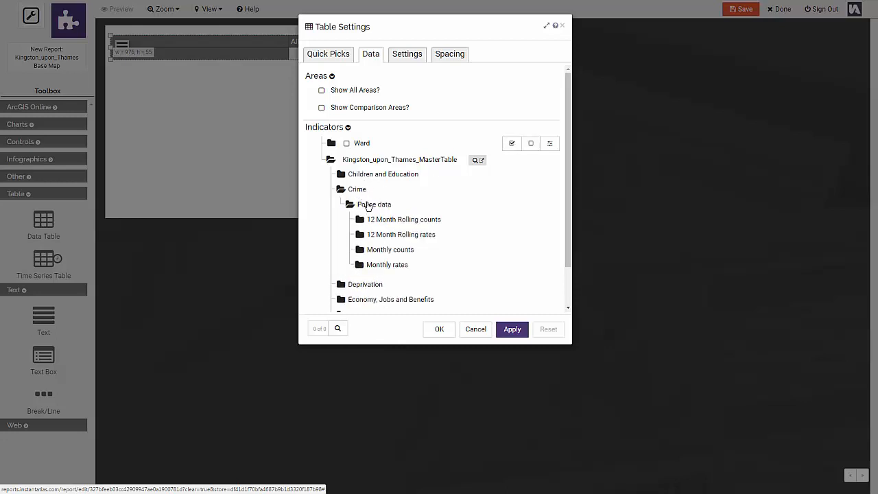
{"action": "left_click", "coordinate": [380, 254]}
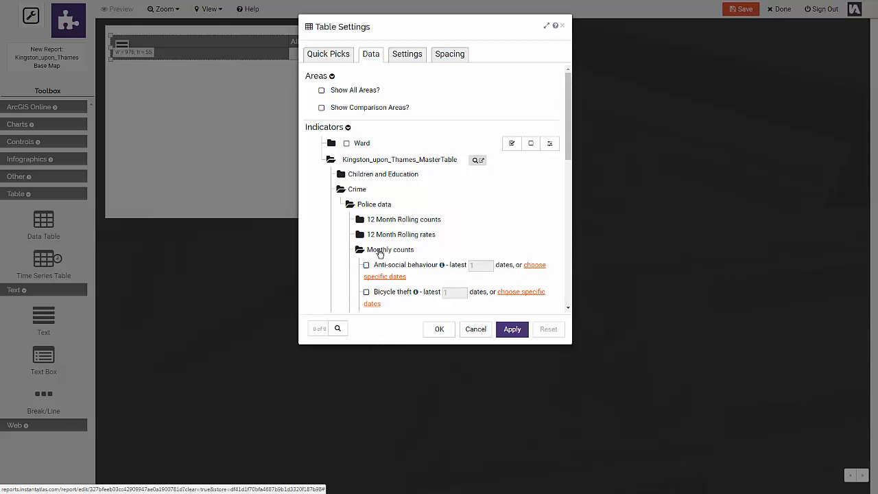
{"action": "scroll", "coordinate": [376, 255], "scroll_direction": "down", "scroll_amount": 1}
{"action": "left_click", "coordinate": [367, 221]}
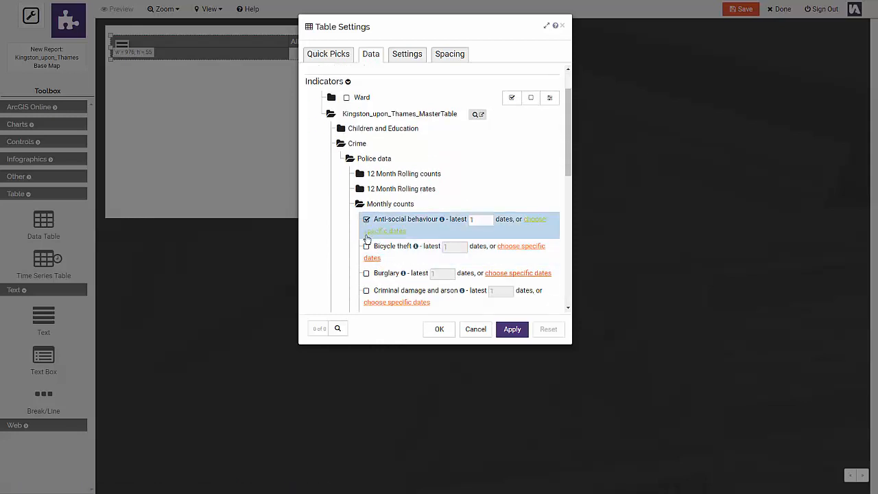
{"action": "left_click", "coordinate": [367, 247]}
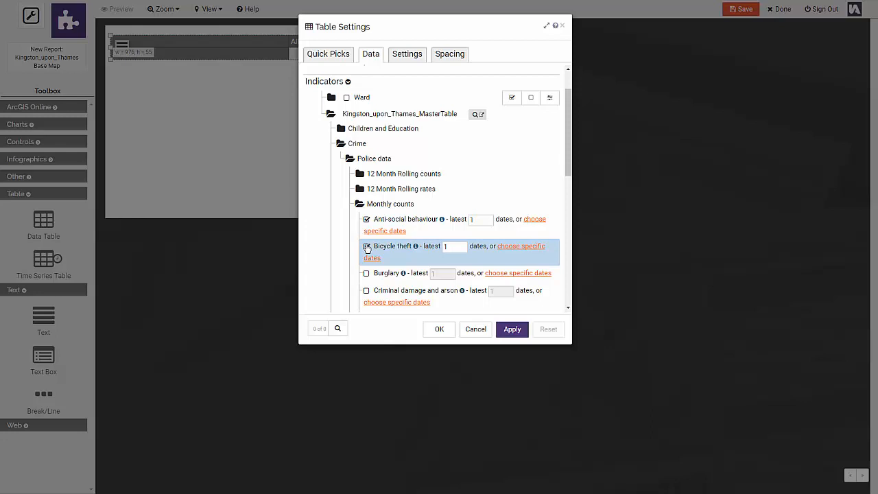
{"action": "left_click", "coordinate": [511, 331]}
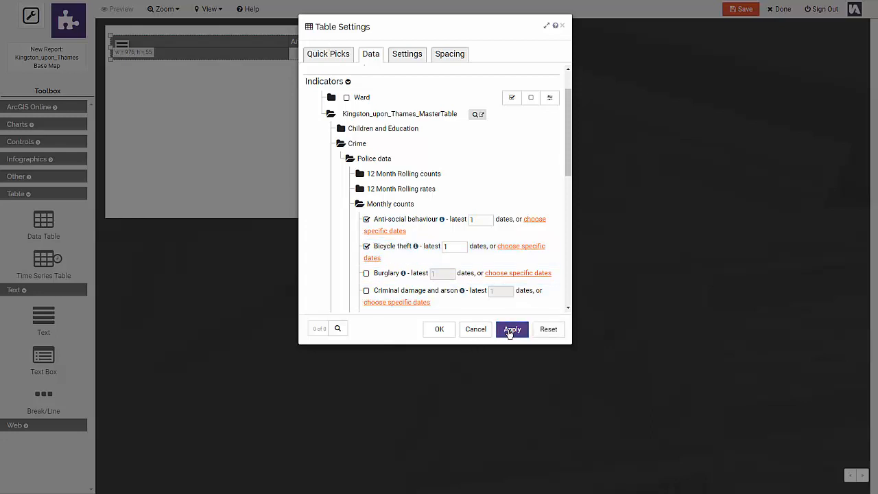
Show the latest 2 dates for both Anti-social behaviour and Bicycle theft in the table
{"action": "left_click_drag", "start_coordinate": [466, 34], "coordinate": [486, 94]}
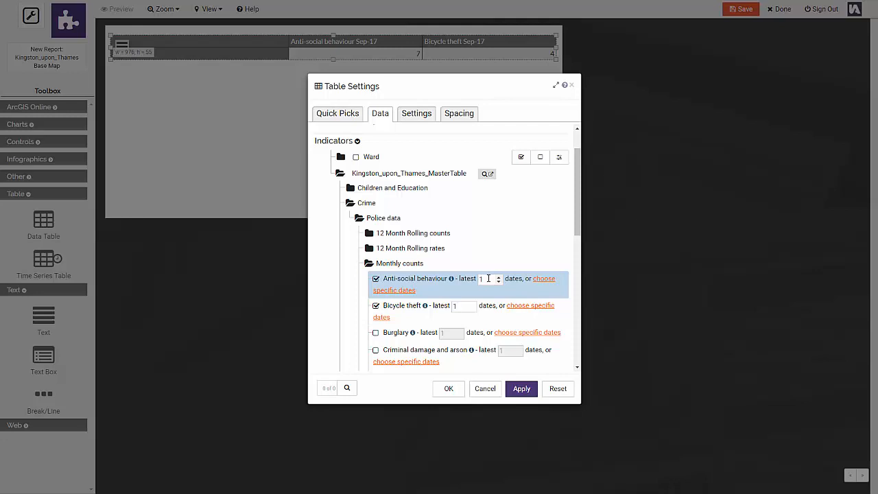
{"action": "left_click_drag", "start_coordinate": [487, 279], "coordinate": [474, 283]}
{"action": "double_click", "coordinate": [457, 306]}
{"action": "type", "text": "2"}
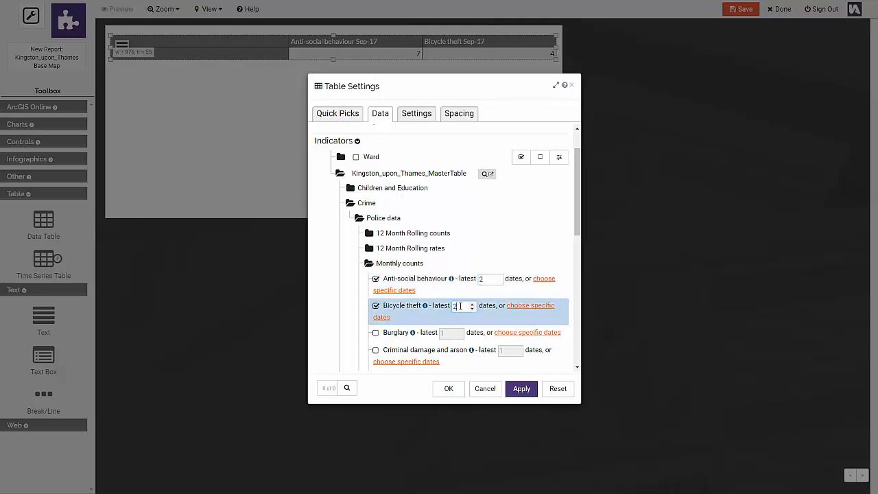
{"action": "left_click", "coordinate": [520, 390]}
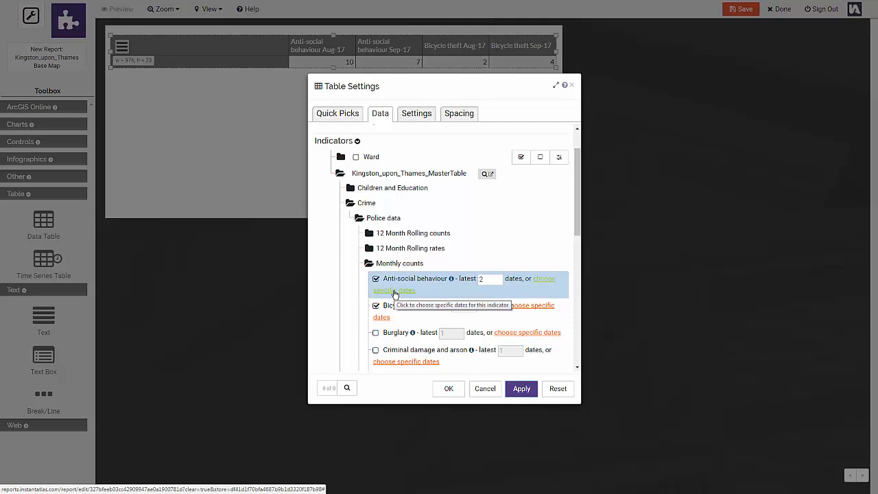
Replace the table's two selected indicators with the monthly counts of Burglary and Criminal damage and arson
{"action": "scroll", "coordinate": [386, 306], "scroll_direction": "down", "scroll_amount": 3}
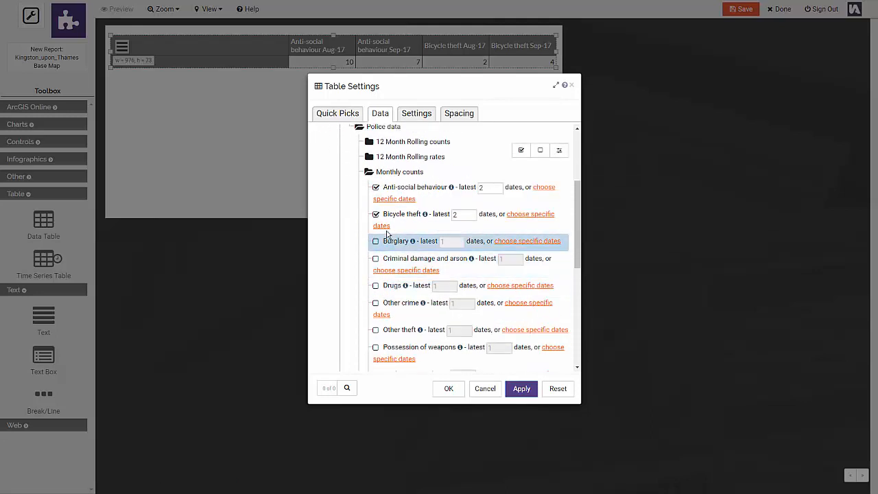
{"action": "left_click", "coordinate": [376, 187]}
{"action": "left_click", "coordinate": [376, 214]}
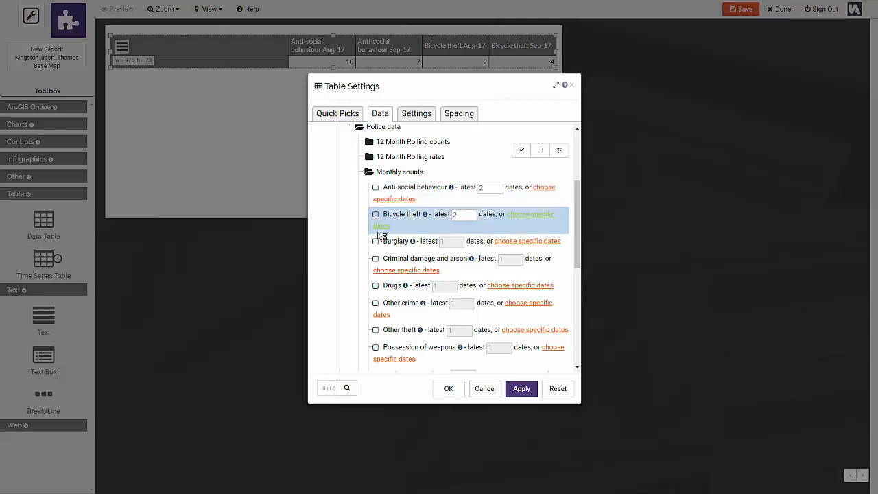
{"action": "left_click", "coordinate": [376, 241]}
{"action": "left_click", "coordinate": [375, 259]}
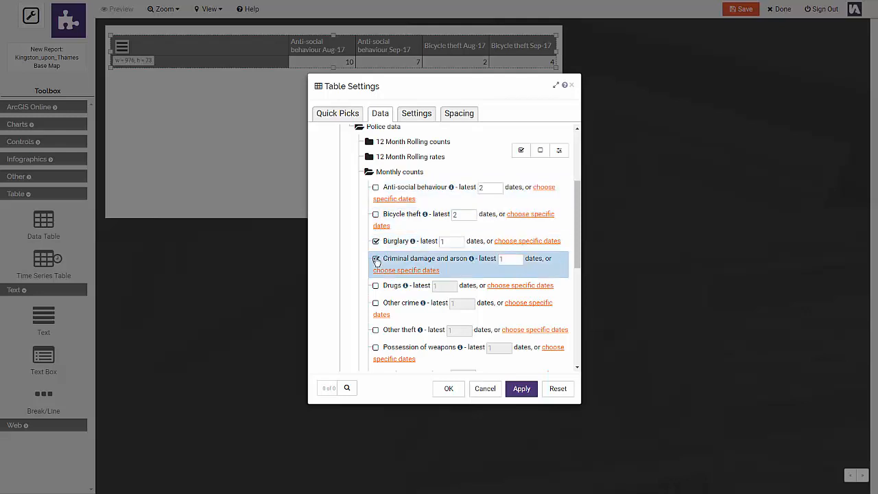
{"action": "left_click", "coordinate": [521, 390]}
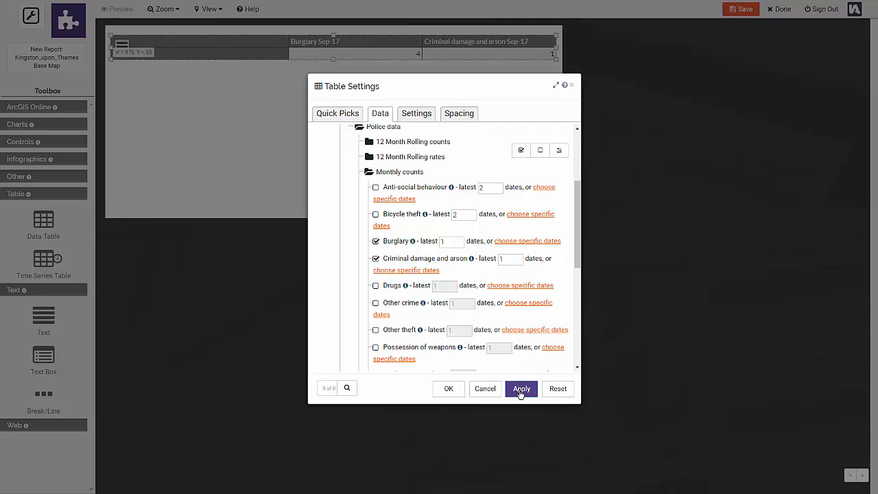
Set the indicator aliases to "Burglary (counts)" and "Criminal damage (counts)"
{"action": "left_click", "coordinate": [559, 151]}
{"action": "left_click", "coordinate": [457, 102]}
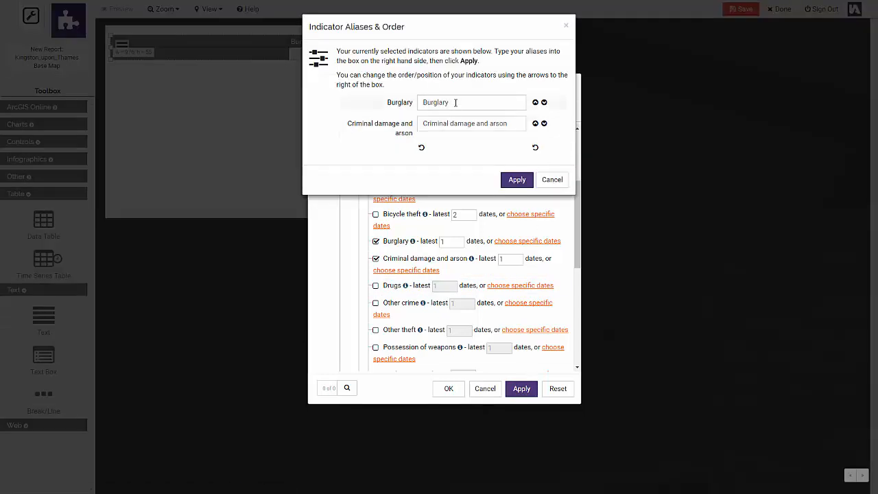
{"action": "type", "text": "(counts)"}
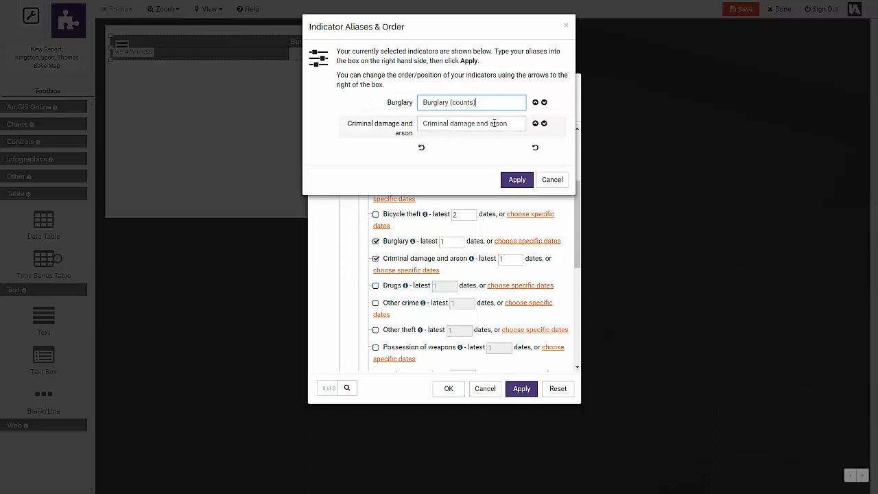
{"action": "left_click_drag", "start_coordinate": [509, 123], "coordinate": [452, 122]}
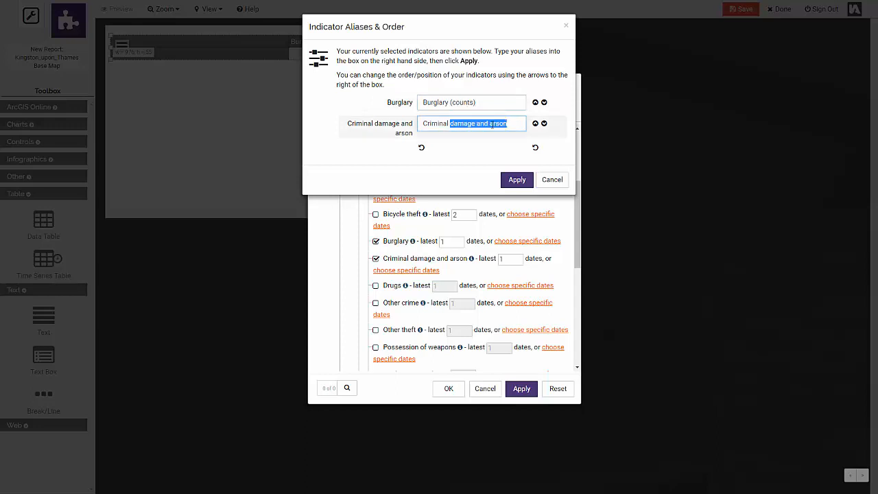
{"action": "left_click", "coordinate": [451, 123]}
{"action": "left_click_drag", "start_coordinate": [508, 122], "coordinate": [477, 123]}
{"action": "type", "text": "(counts)"}
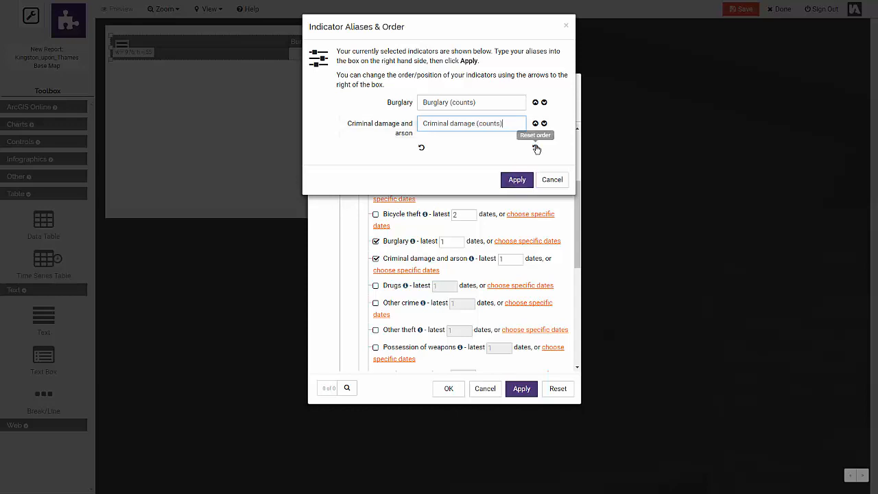
Move Criminal damage and arson ahead of Burglary and apply the indicator aliases and order to the table
{"action": "left_click", "coordinate": [535, 124]}
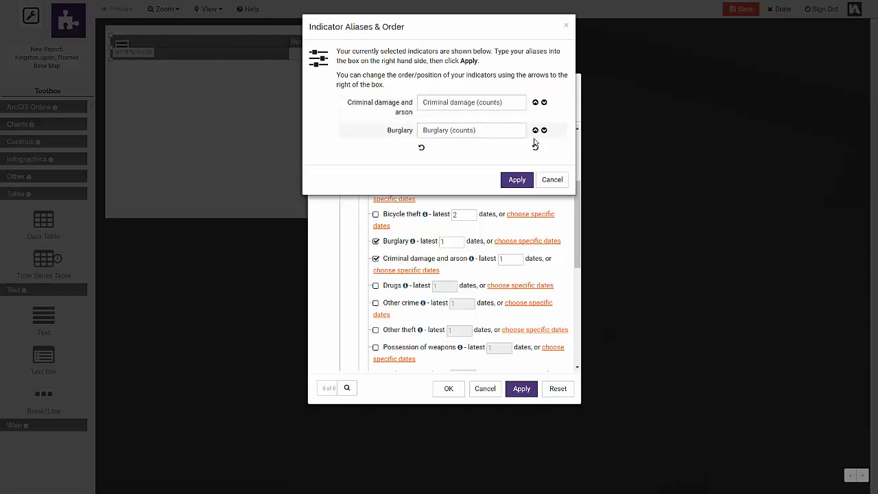
{"action": "left_click", "coordinate": [516, 180]}
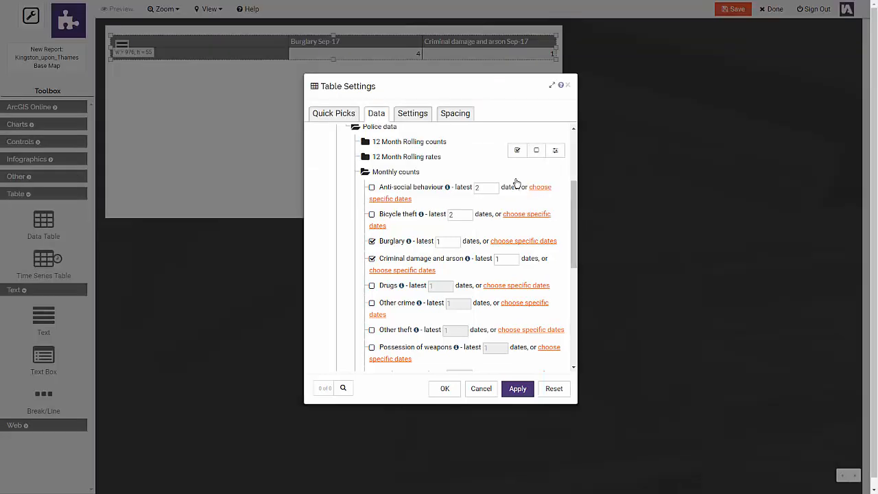
{"action": "left_click", "coordinate": [518, 389]}
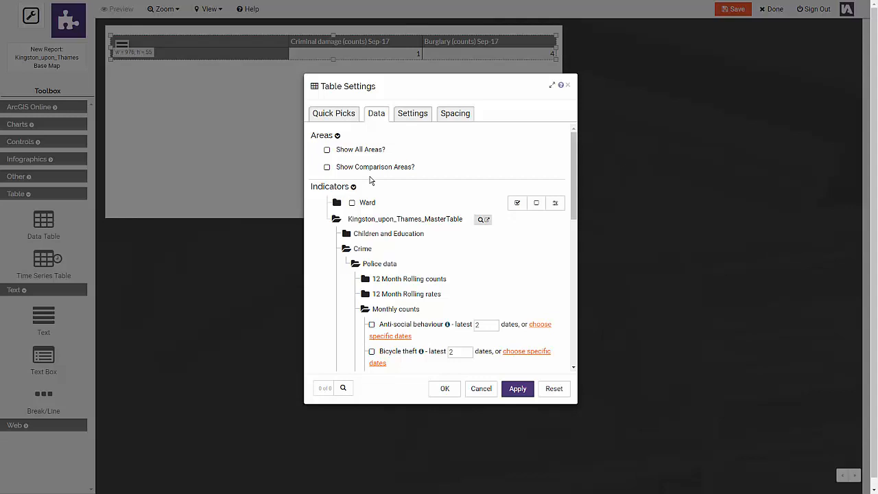
Show all areas in the table and move the Table Settings dialog aside to uncover the rows
{"action": "left_click", "coordinate": [327, 151]}
{"action": "left_click", "coordinate": [518, 391]}
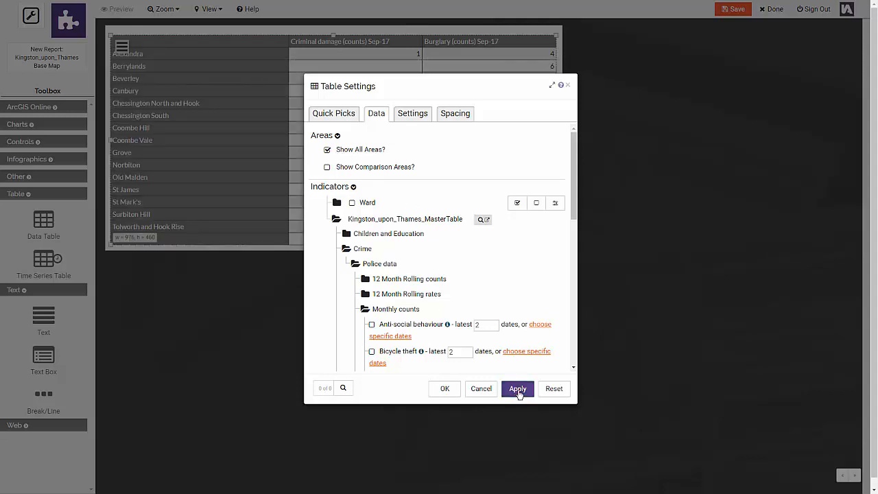
{"action": "left_click_drag", "start_coordinate": [465, 90], "coordinate": [655, 135]}
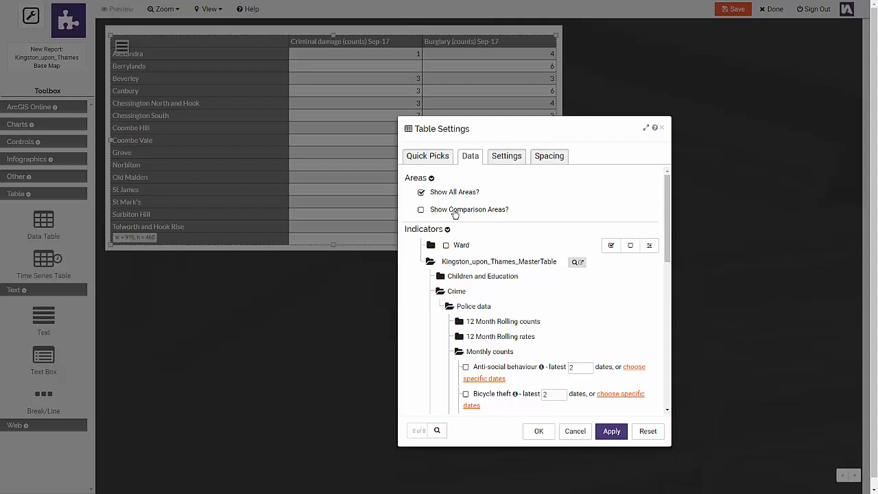
Turn off all areas in the table, show only the Ward_UTLA comparison area, and apply the change
{"action": "left_click", "coordinate": [420, 193]}
{"action": "left_click", "coordinate": [421, 211]}
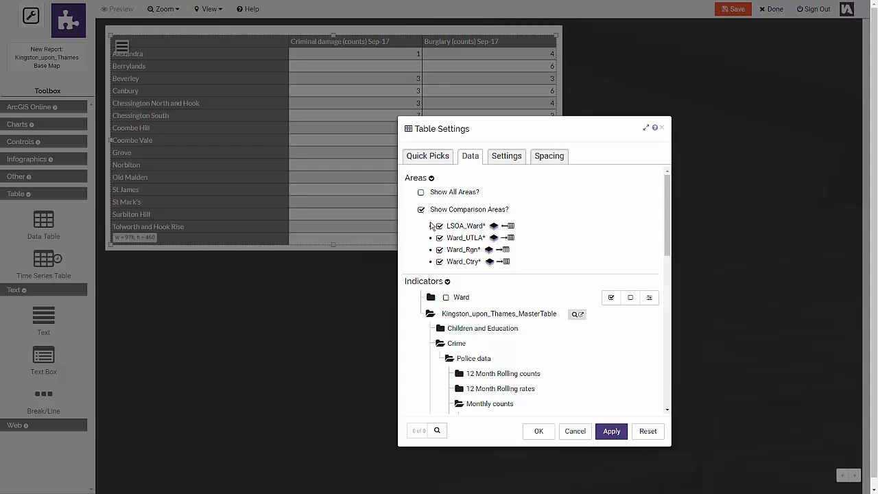
{"action": "left_click", "coordinate": [440, 226]}
{"action": "left_click", "coordinate": [439, 238]}
{"action": "left_click", "coordinate": [439, 250]}
{"action": "left_click", "coordinate": [439, 262]}
{"action": "left_click", "coordinate": [439, 237]}
{"action": "left_click", "coordinate": [610, 431]}
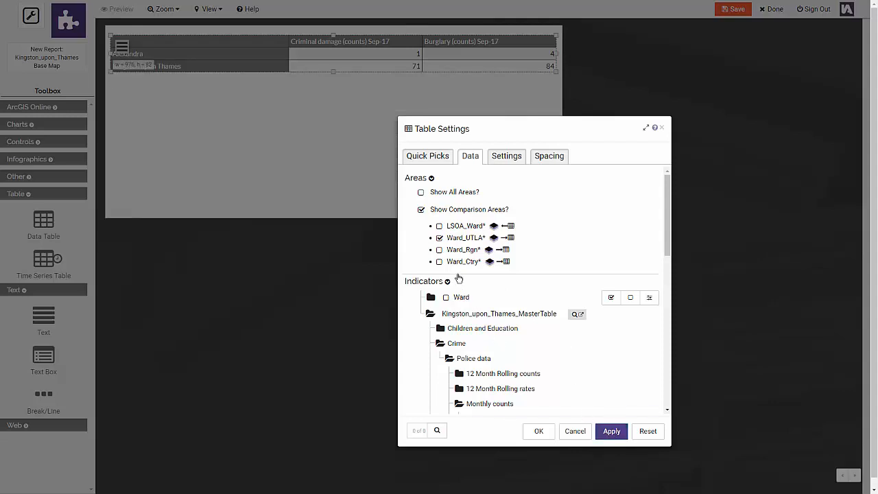
Switch the table's comparison areas from Ward_UTLA to LSOA_Ward and confirm the table settings
{"action": "left_click", "coordinate": [439, 238]}
{"action": "left_click", "coordinate": [612, 432]}
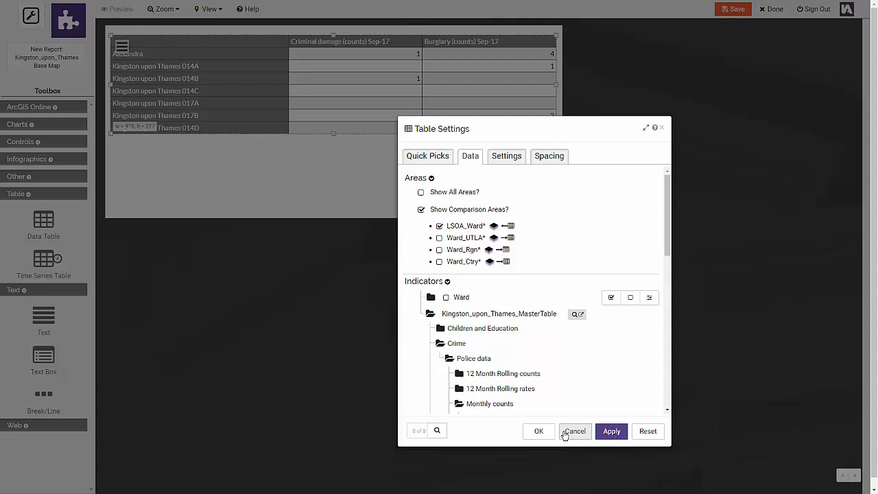
{"action": "left_click", "coordinate": [540, 431]}
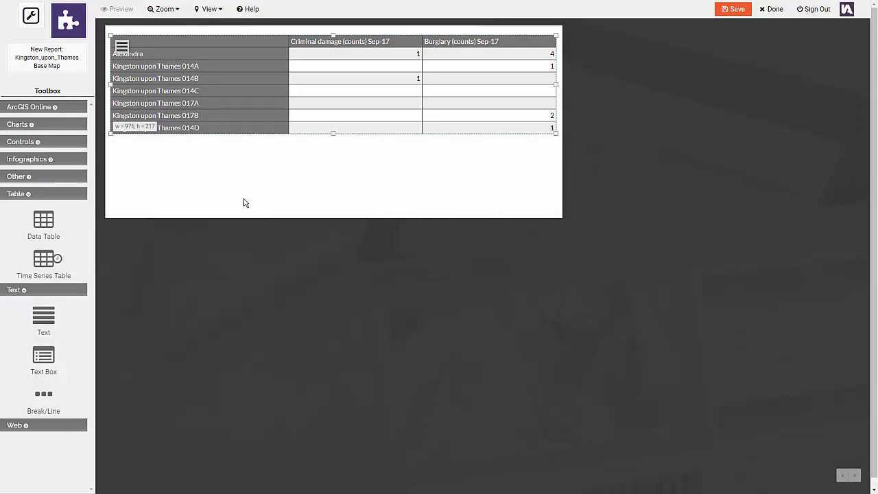
Add a bar chart below the data table and enlarge its height to about 312
{"action": "left_click", "coordinate": [31, 124]}
{"action": "left_click_drag", "start_coordinate": [43, 152], "coordinate": [209, 171]}
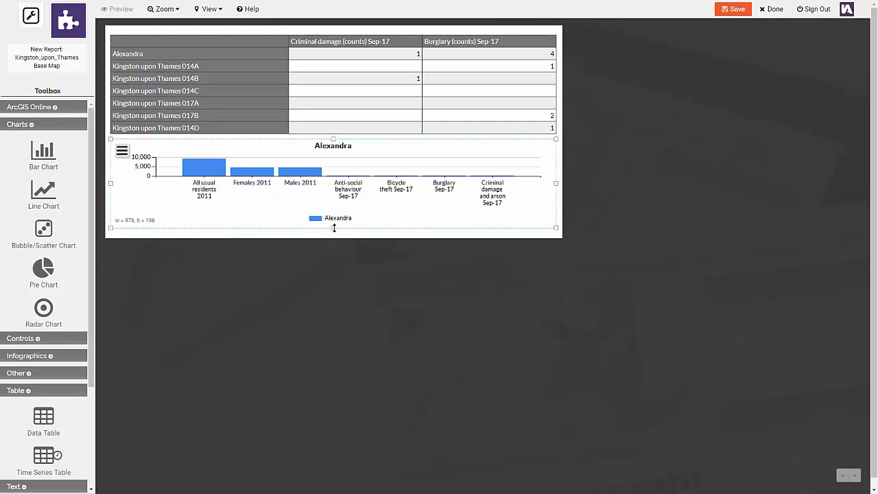
{"action": "left_click_drag", "start_coordinate": [333, 230], "coordinate": [335, 280]}
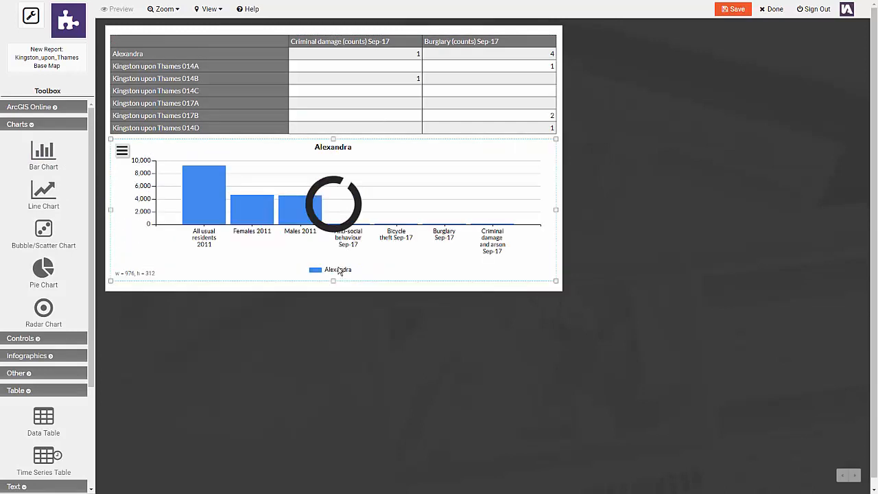
Replace the bar chart's indicators with monthly counts of Possession of weapons, Public order, Robbery, Shoplifting and Theft from the person, and apply them
{"action": "double_click", "coordinate": [166, 156]}
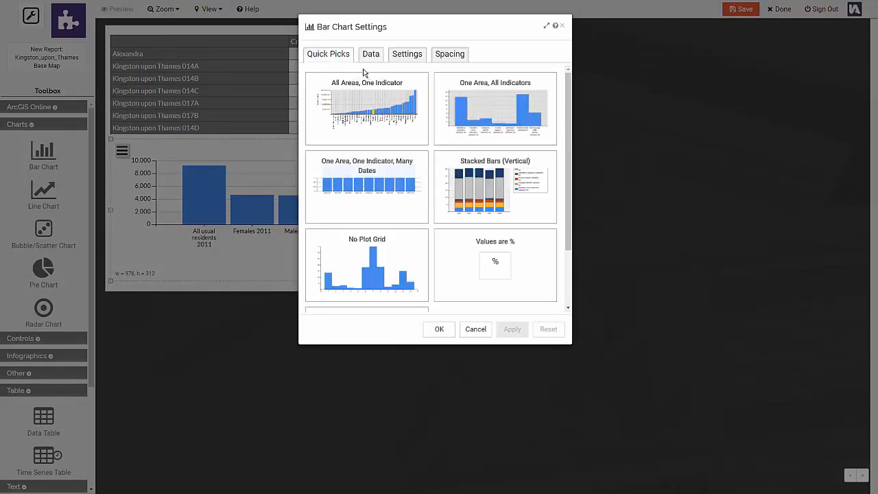
{"action": "left_click", "coordinate": [370, 55]}
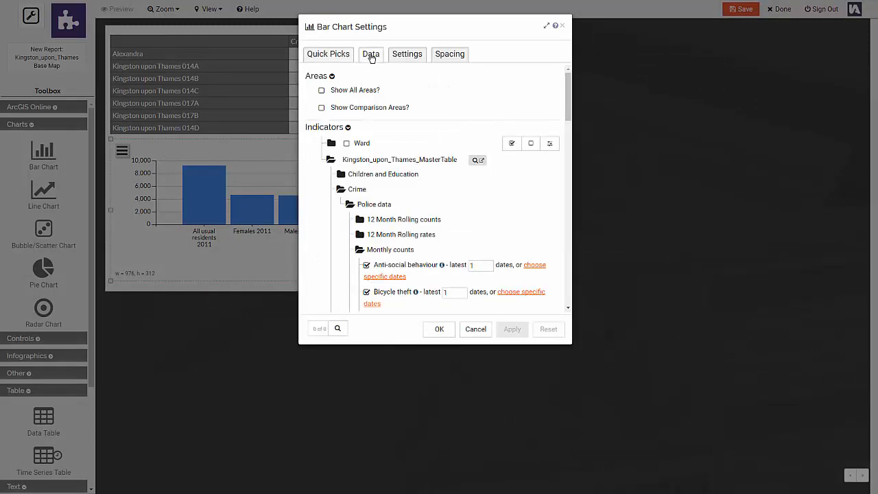
{"action": "left_click", "coordinate": [530, 142]}
{"action": "scroll", "coordinate": [474, 234], "scroll_direction": "down", "scroll_amount": 5}
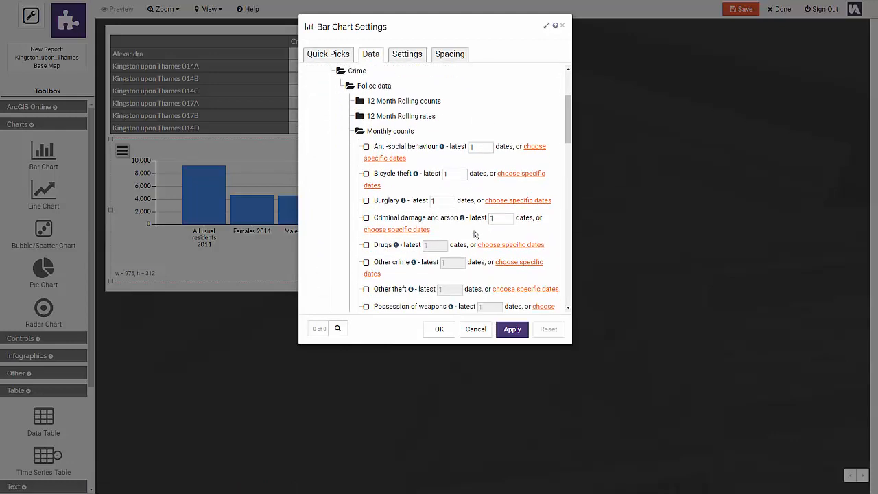
{"action": "scroll", "coordinate": [418, 261], "scroll_direction": "down", "scroll_amount": 1}
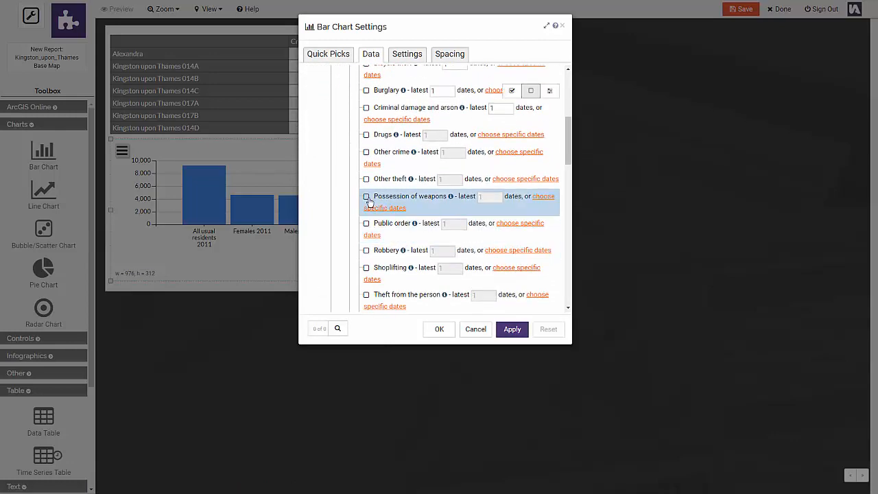
{"action": "left_click", "coordinate": [367, 196]}
{"action": "left_click", "coordinate": [366, 224]}
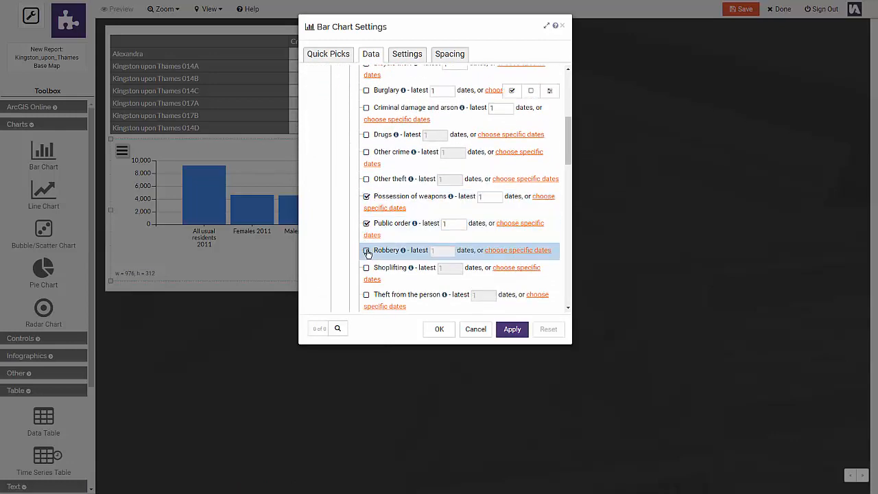
{"action": "left_click", "coordinate": [367, 250]}
{"action": "left_click", "coordinate": [366, 268]}
{"action": "left_click", "coordinate": [366, 294]}
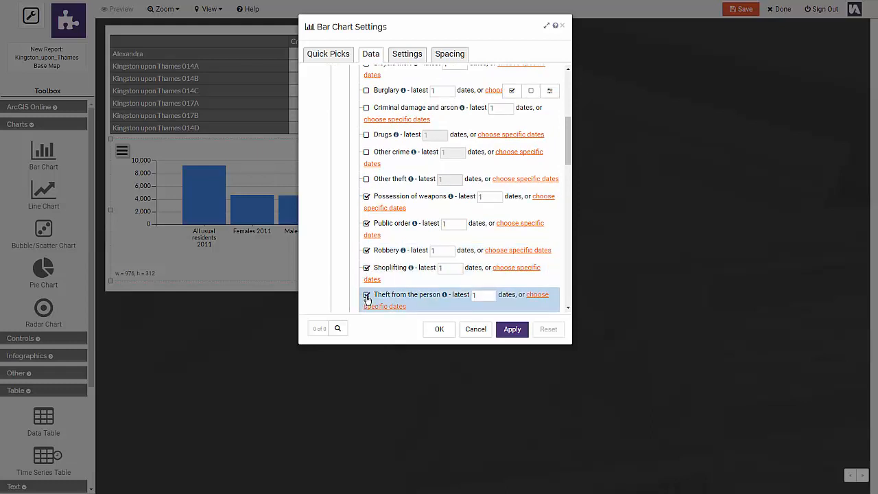
{"action": "left_click", "coordinate": [514, 330]}
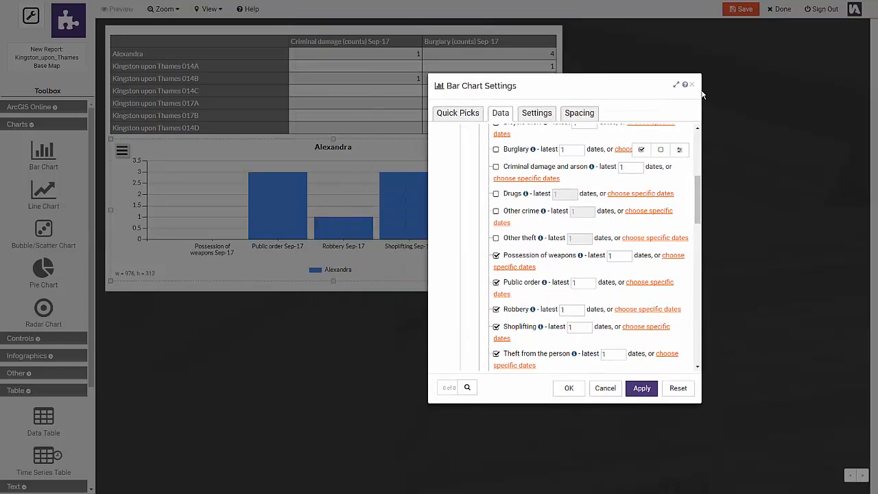
Remove Possession of weapons from the bar chart's indicators, confirm the settings and deselect the chart
{"action": "left_click", "coordinate": [496, 255]}
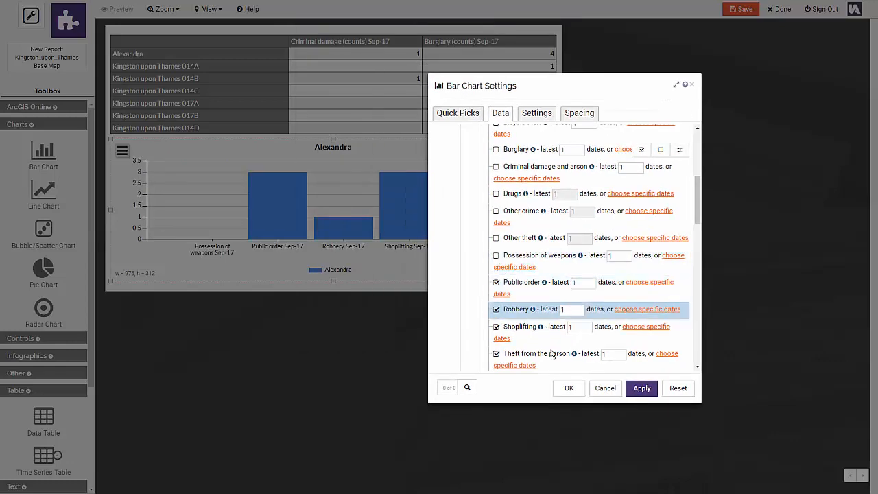
{"action": "left_click", "coordinate": [569, 388]}
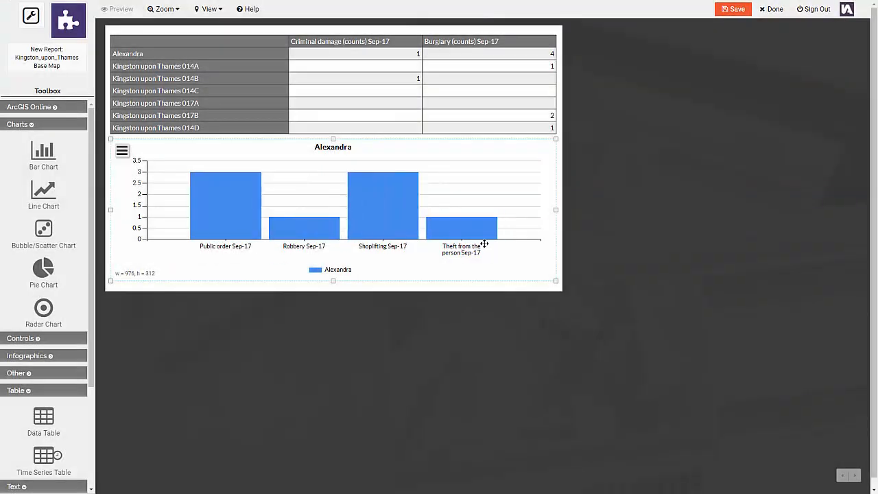
{"action": "left_click", "coordinate": [386, 308]}
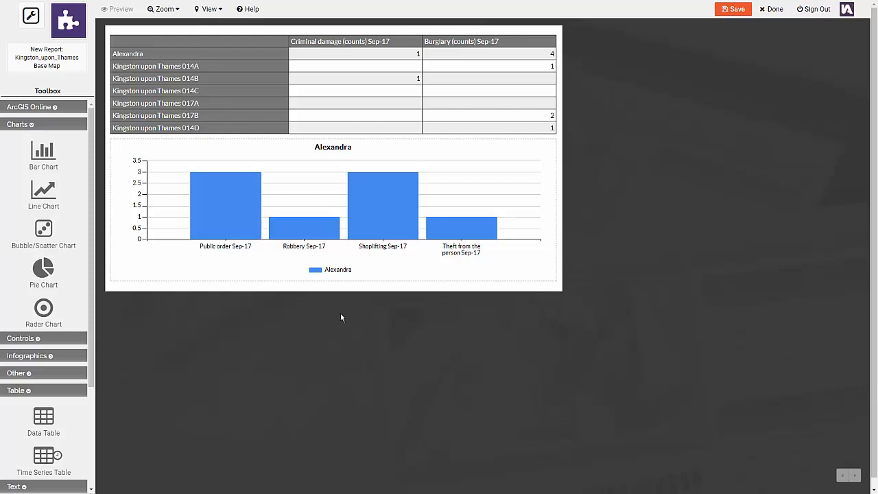
Add a text widget below the chart and replace its placeholder with "The latest crime count for", the feature name field and "is"
{"action": "left_click", "coordinate": [19, 124]}
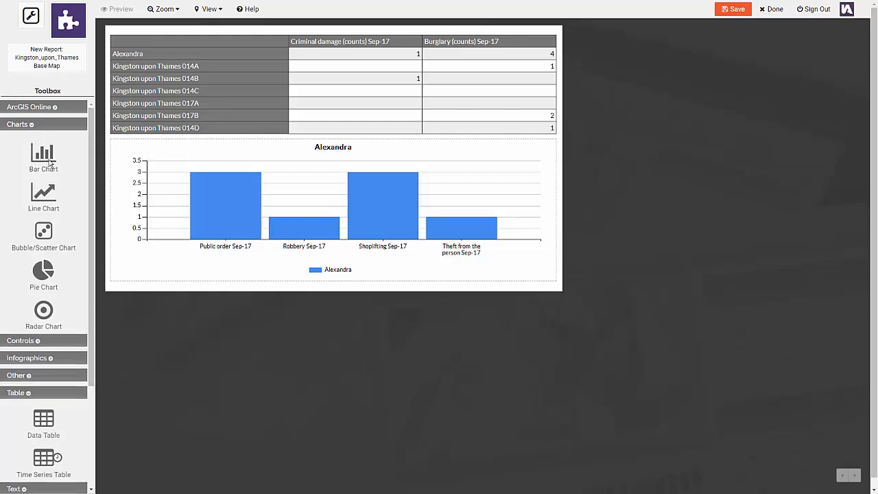
{"action": "left_click_drag", "start_coordinate": [42, 323], "coordinate": [178, 294]}
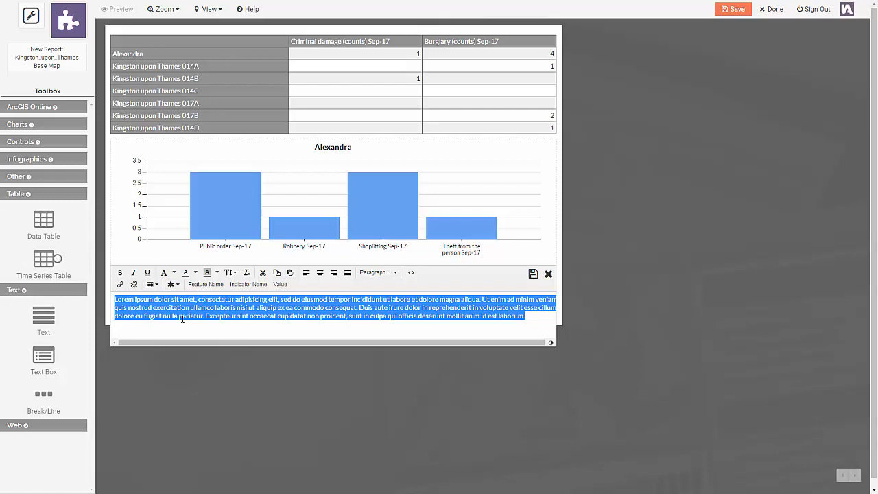
{"action": "type", "text": "The"}
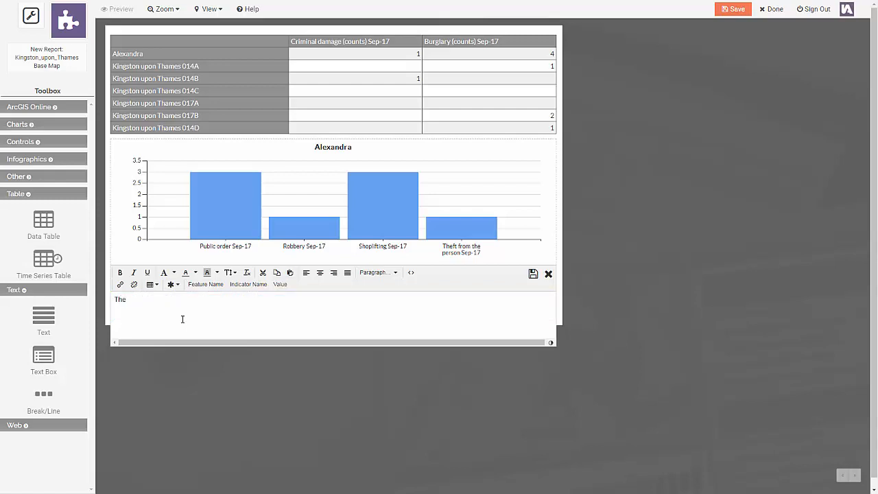
{"action": "type", "text": " larest"}
{"action": "key", "text": "BackSpace"}
{"action": "key", "text": "BackSpace"}
{"action": "key", "text": "BackSpace"}
{"action": "key", "text": "BackSpace"}
{"action": "type", "text": "test crime count for"}
{"action": "left_click", "coordinate": [206, 284]}
{"action": "type", "text": "is"}
Insert the All Crime value from the Police data monthly counts at the sentence's end, followed by a full stop
{"action": "left_click", "coordinate": [280, 284]}
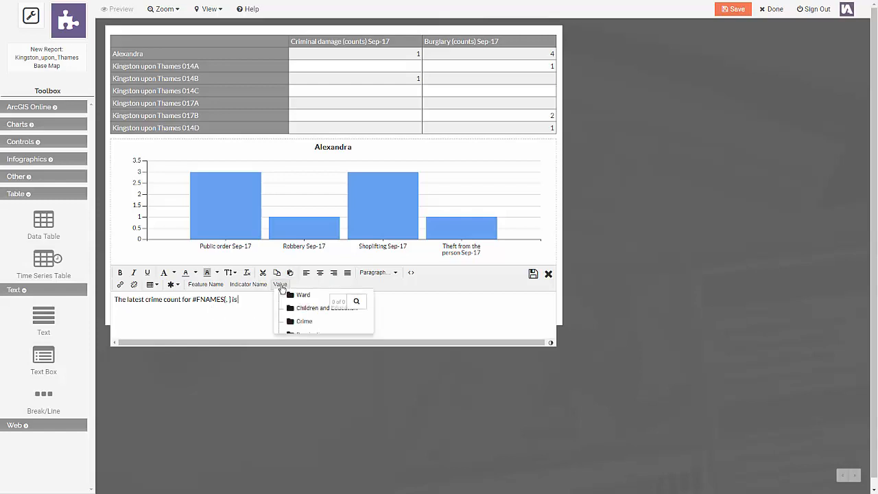
{"action": "left_click", "coordinate": [302, 324]}
{"action": "left_click", "coordinate": [313, 336]}
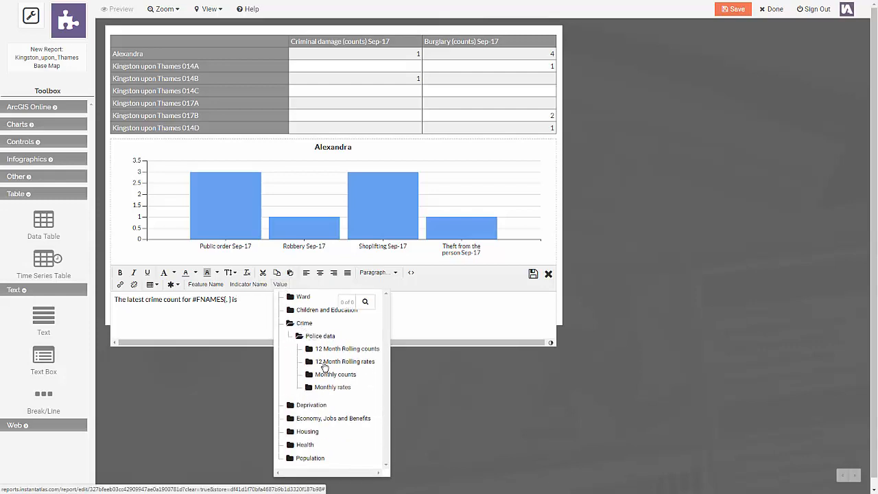
{"action": "left_click", "coordinate": [325, 375]}
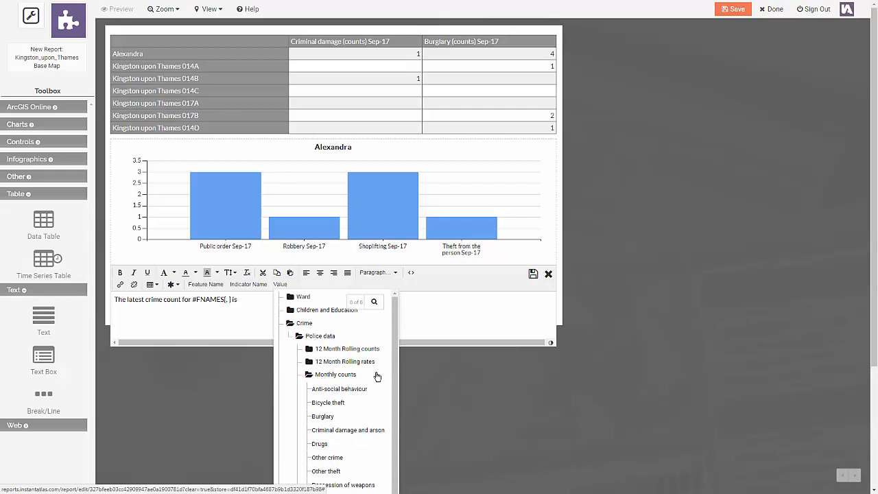
{"action": "left_click_drag", "start_coordinate": [396, 362], "coordinate": [398, 418]}
{"action": "scroll", "coordinate": [391, 417], "scroll_direction": "down", "scroll_amount": 3}
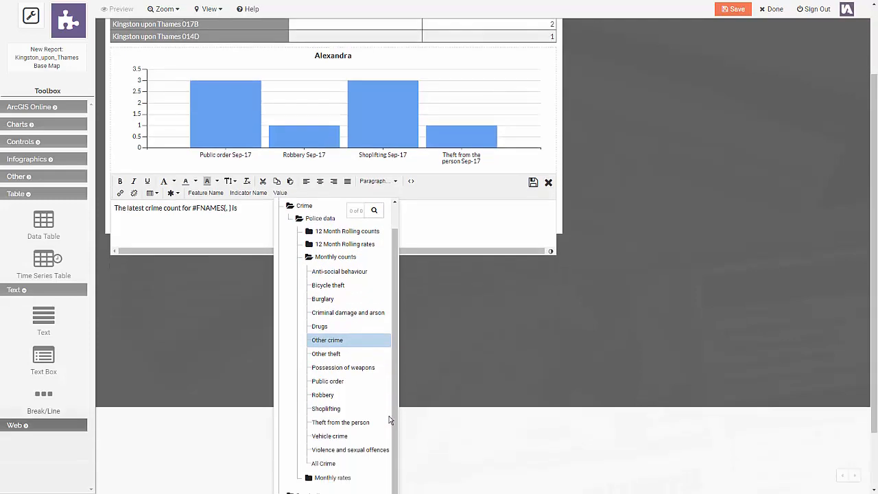
{"action": "left_click", "coordinate": [327, 466]}
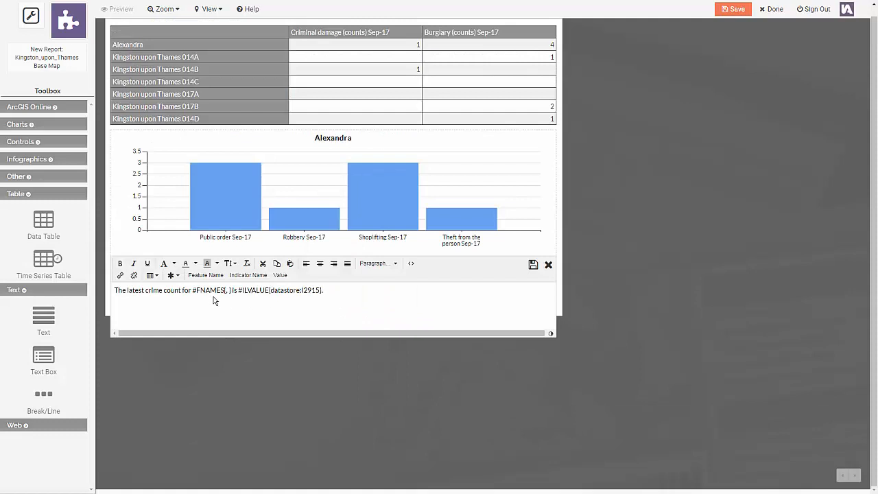
Make the feature name and crime value fields bold and save the text widget
{"action": "left_click_drag", "start_coordinate": [194, 290], "coordinate": [229, 291]}
{"action": "left_click", "coordinate": [120, 263]}
{"action": "left_click_drag", "start_coordinate": [239, 290], "coordinate": [324, 291]}
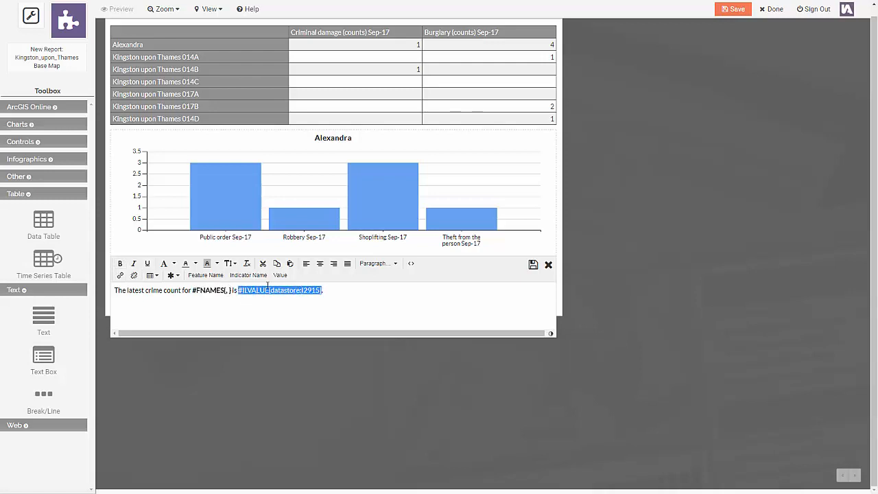
{"action": "left_click", "coordinate": [533, 265]}
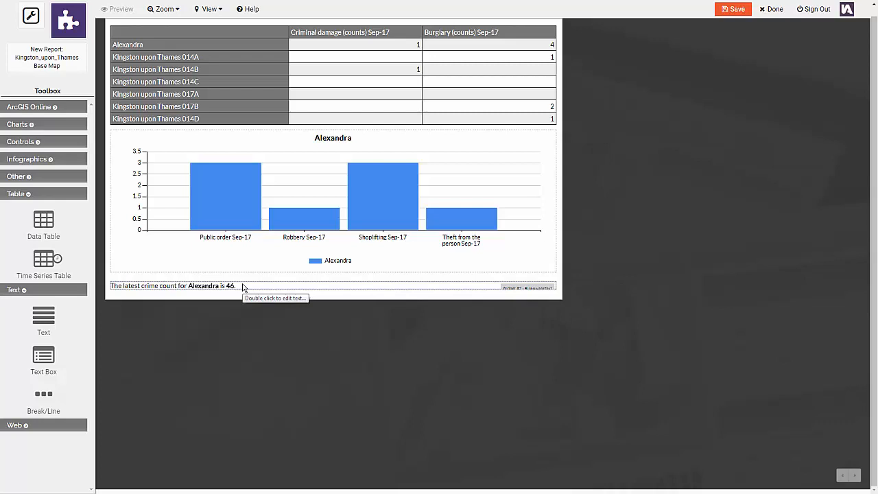
Open the Bars options in the bar chart's settings
{"action": "double_click", "coordinate": [270, 197]}
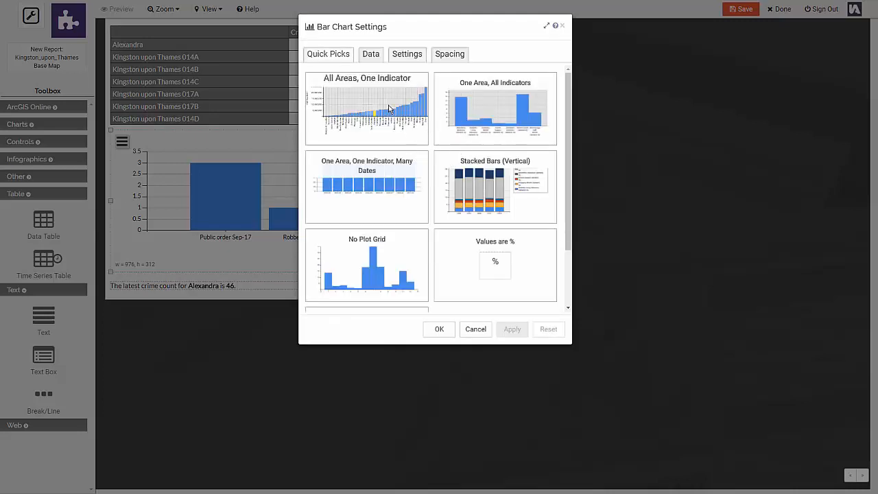
{"action": "left_click", "coordinate": [404, 55]}
{"action": "left_click", "coordinate": [323, 102]}
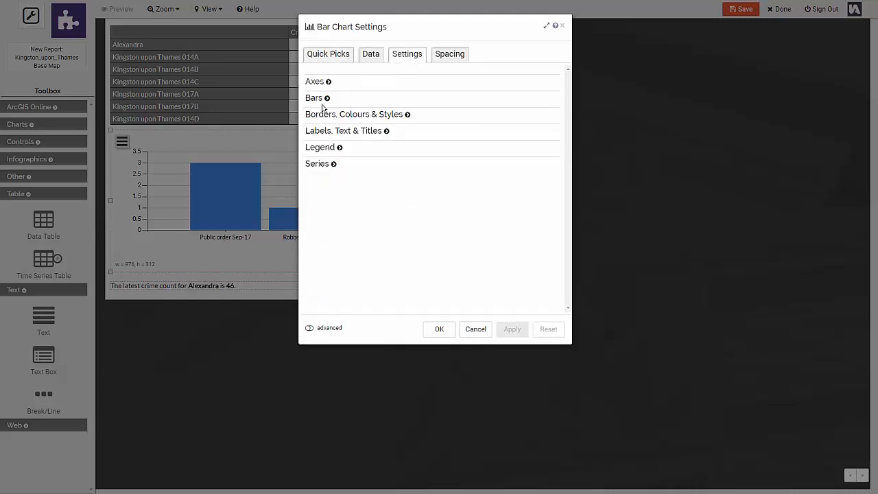